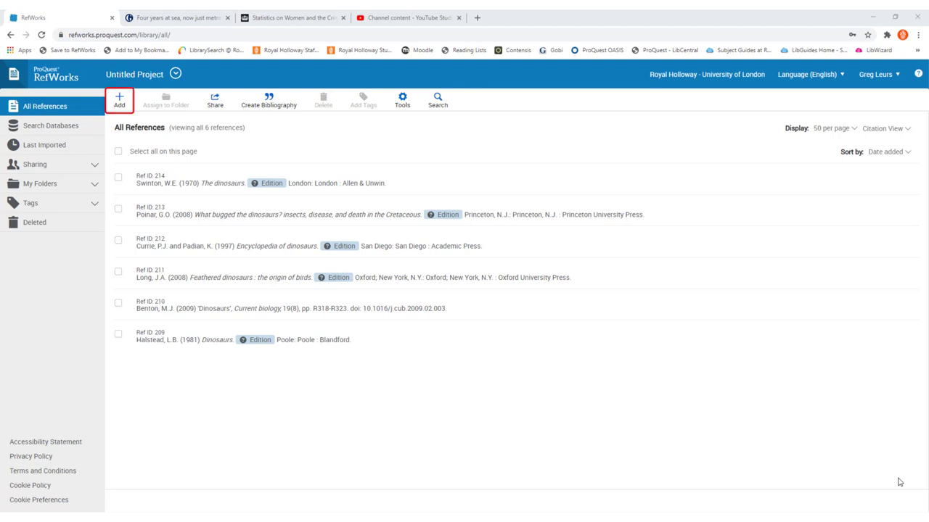
Start a new hand-entered reference with Create new reference from the Add menu
left_click(120, 99)
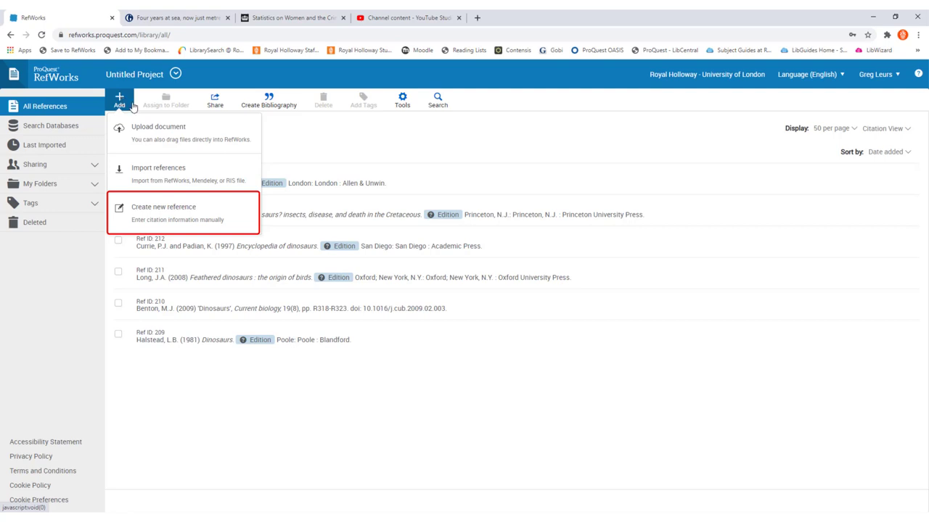
left_click(187, 214)
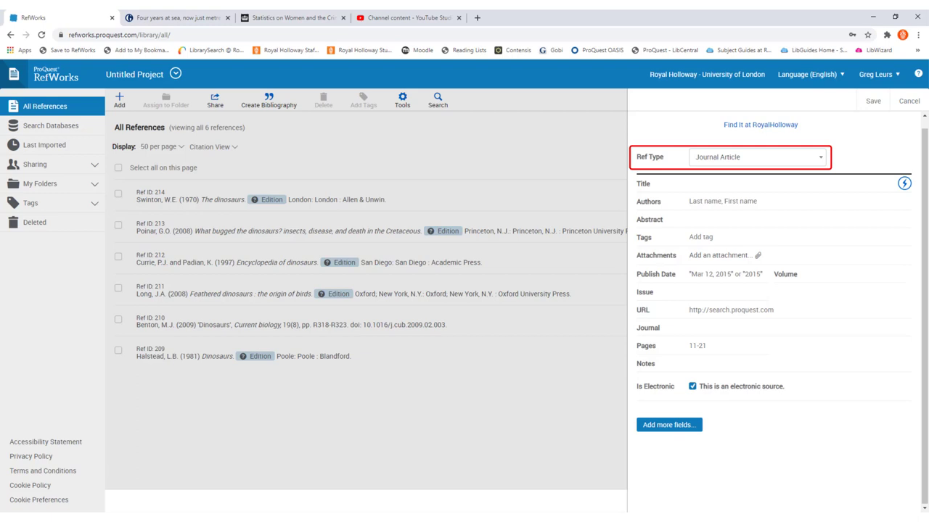
Keep Journal Article as the type, then enter the title Test and the author's name
left_click(820, 156)
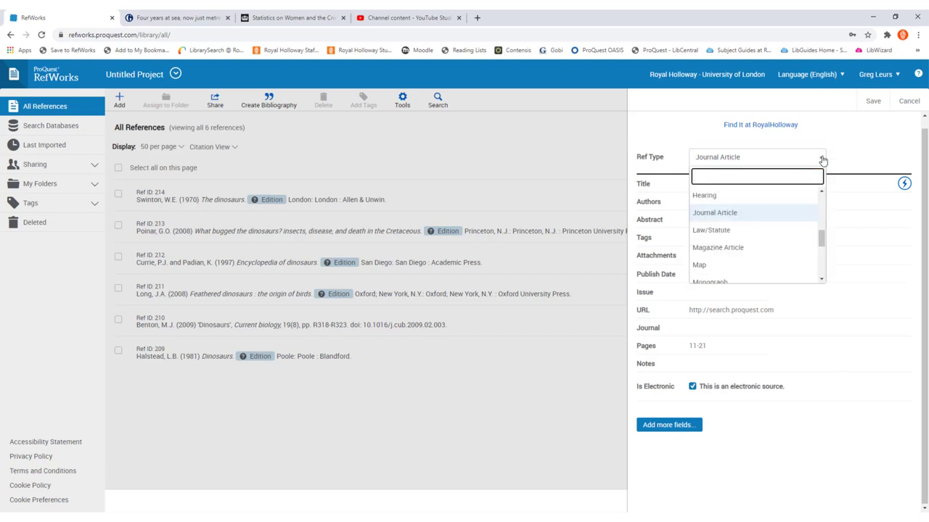
left_click(821, 159)
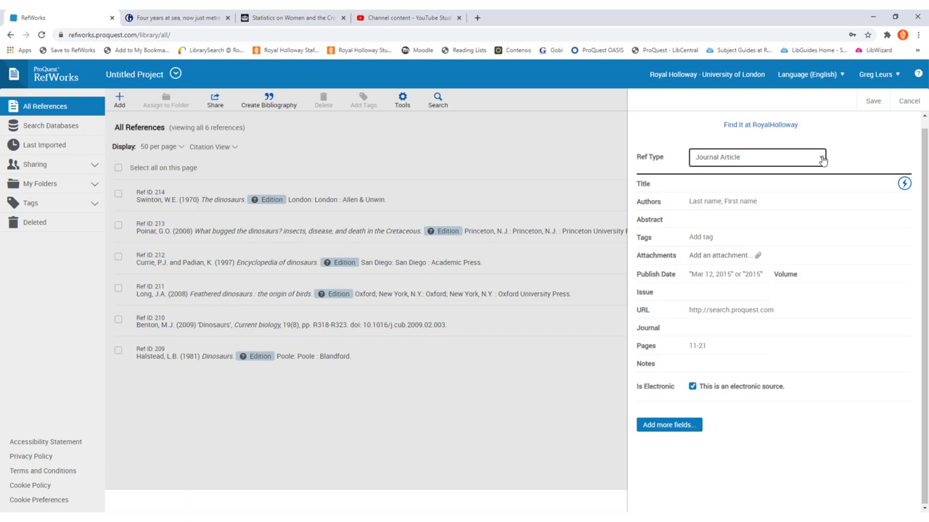
left_click(840, 182)
key("Caps_Lock")
type("Test")
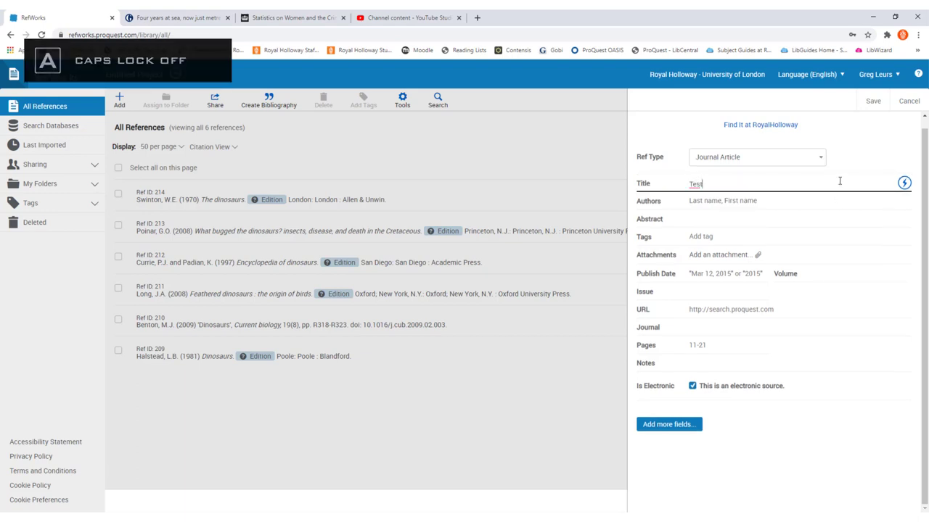
key("Tab")
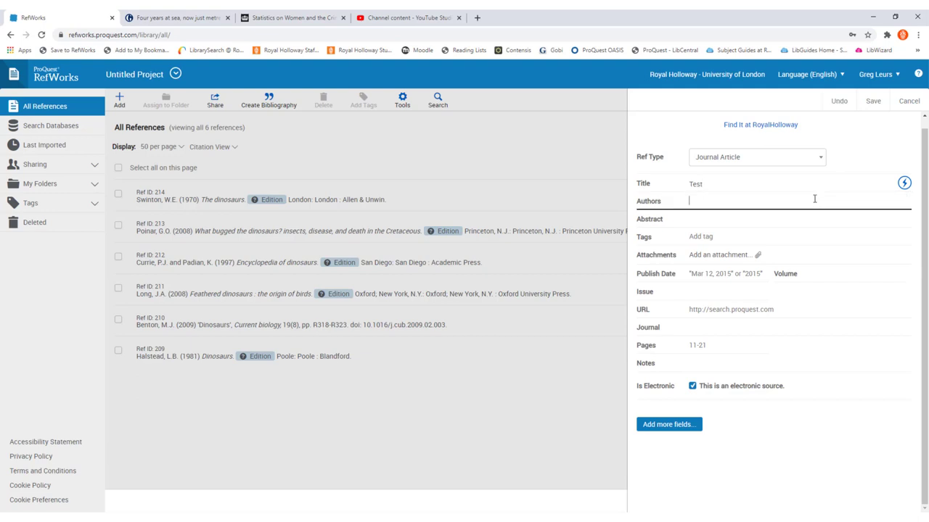
key("Caps_Lock")
type("Blogg, Joe")
Enter publish date 2020, volume 30, issue 1, journal Test and pages 1-99
left_click(734, 275)
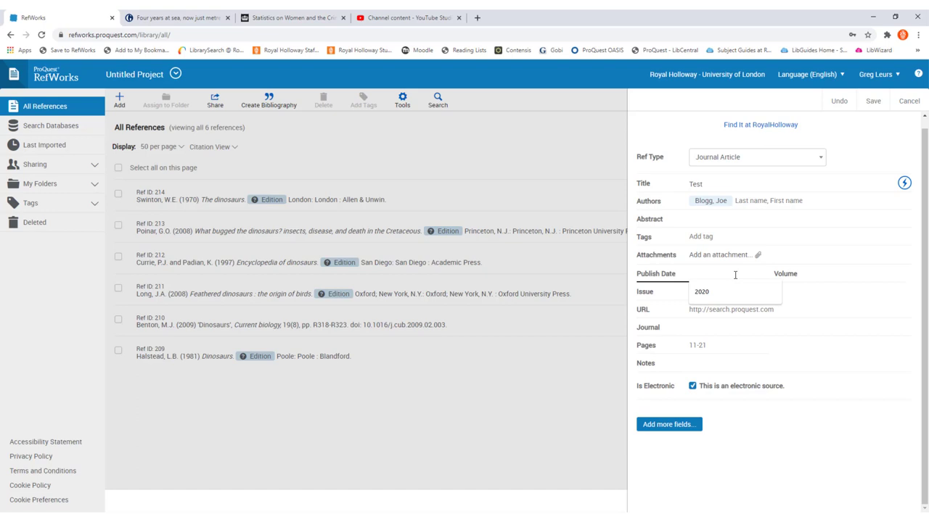
type("2020")
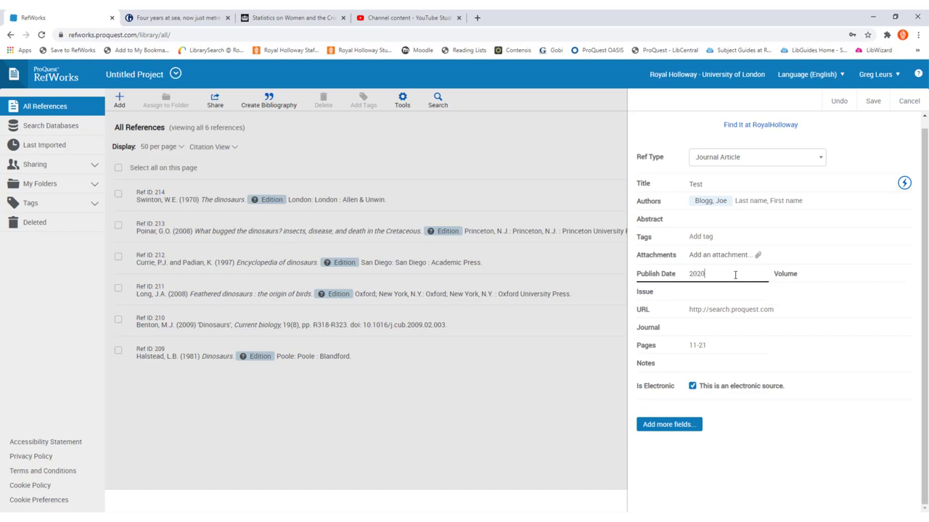
left_click(832, 277)
type("30")
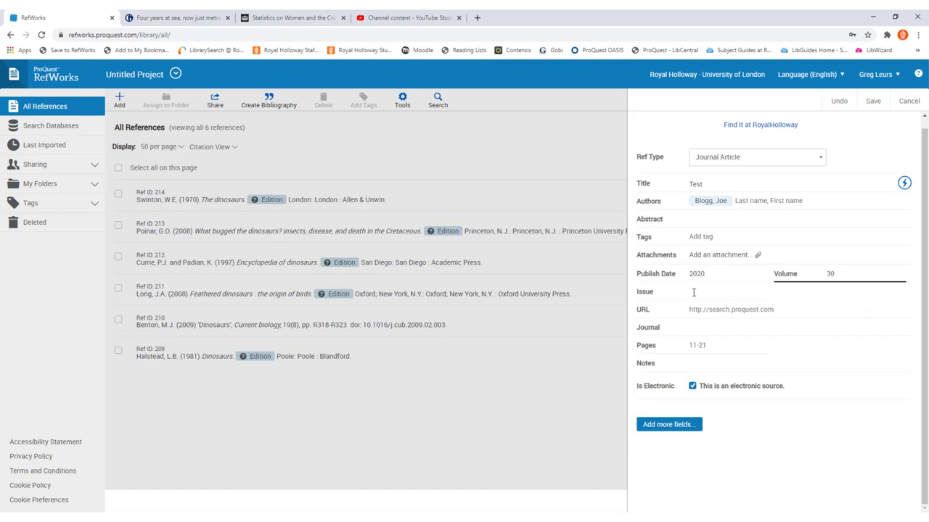
left_click(694, 292)
type("1")
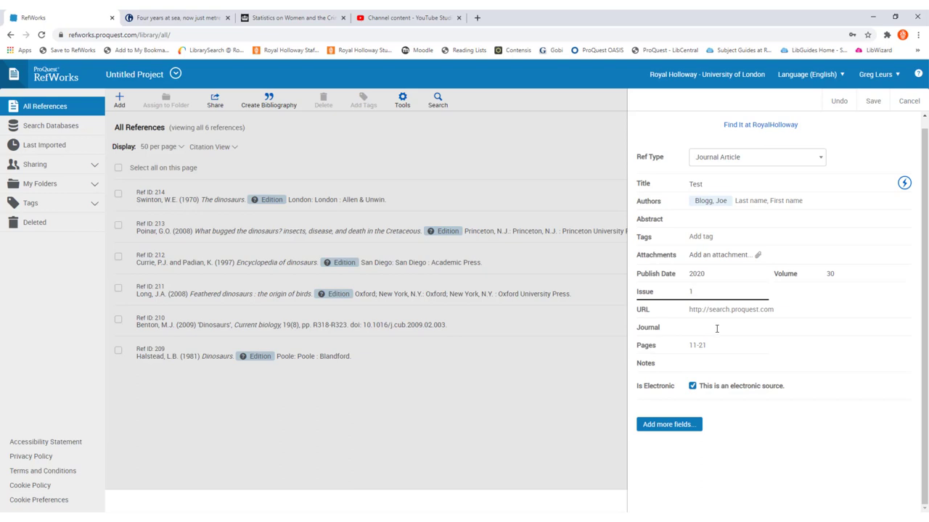
left_click(717, 326)
key("Caps_Lock")
type("T")
key("Caps_Lock")
type("est")
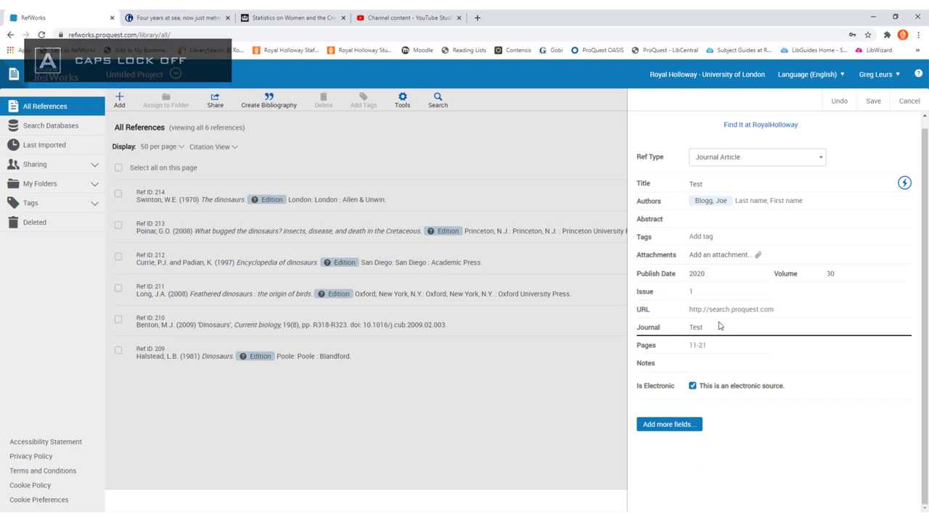
left_click(709, 346)
type("1-99")
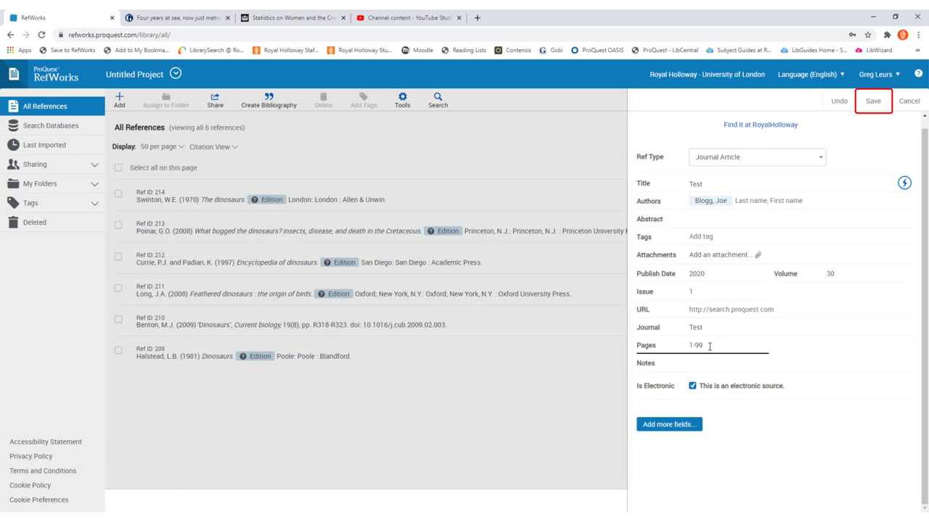
Save the Test journal article reference as Ref ID 218
left_click(873, 101)
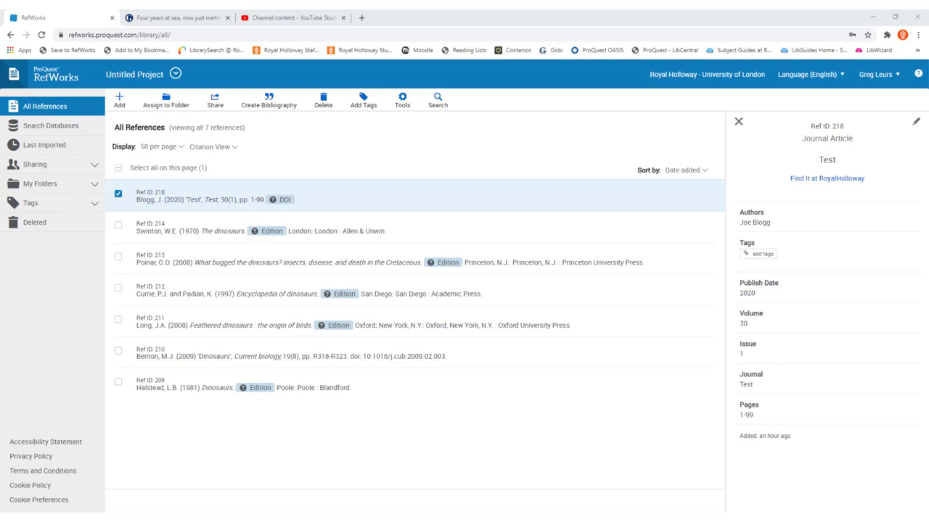
Switch to the Guardian tab showing the stranded UAE ship article
key("ctrl+Tab")
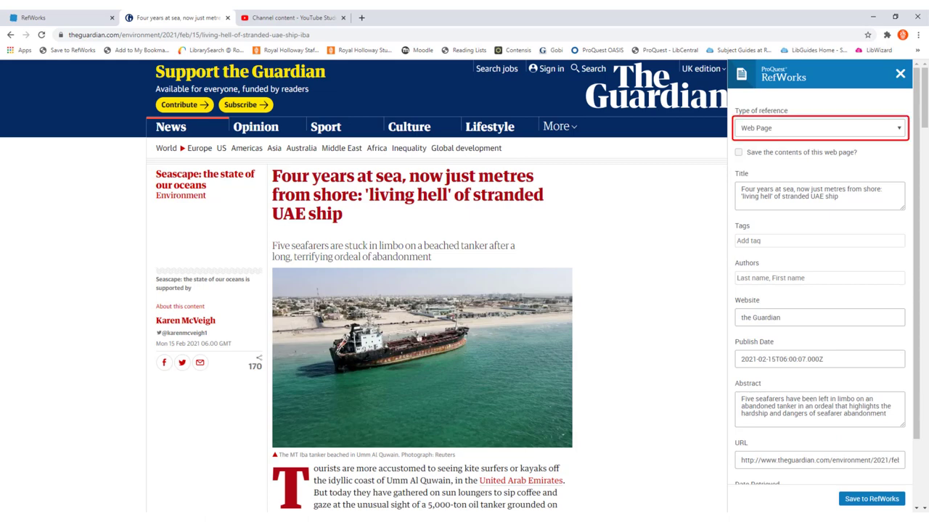
Set the reference type to Newspaper Article instead of Web Page
left_click(898, 129)
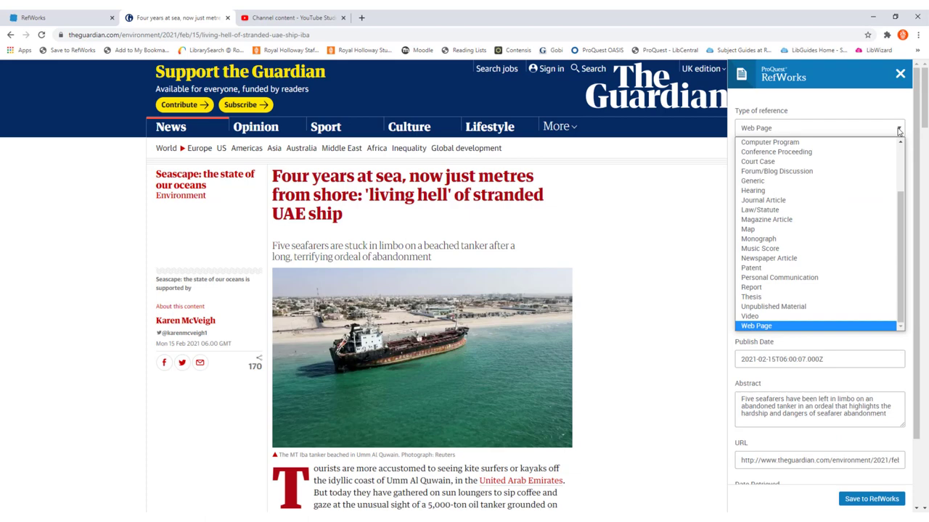
left_click(769, 258)
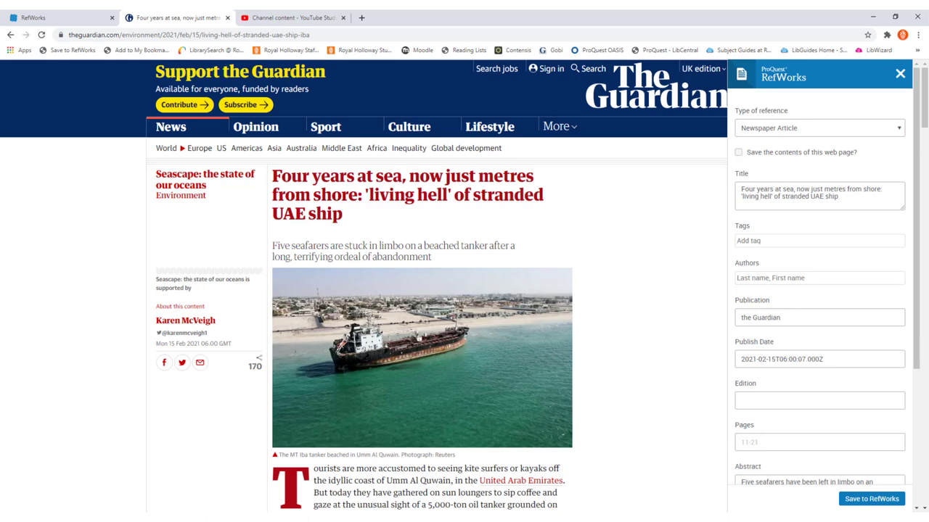
Enter the article's author in the Authors field
left_click(780, 278)
key("Caps_Lock")
type("McVe")
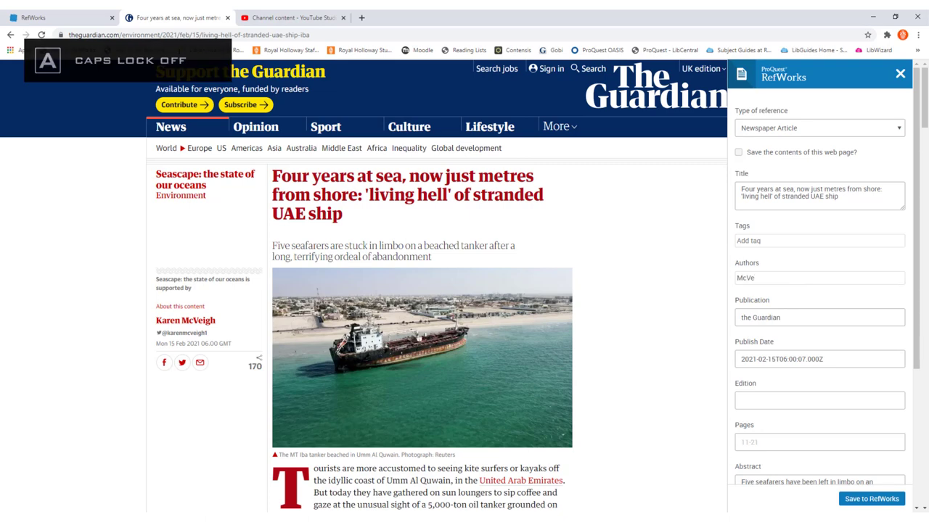
type("igh, Karen")
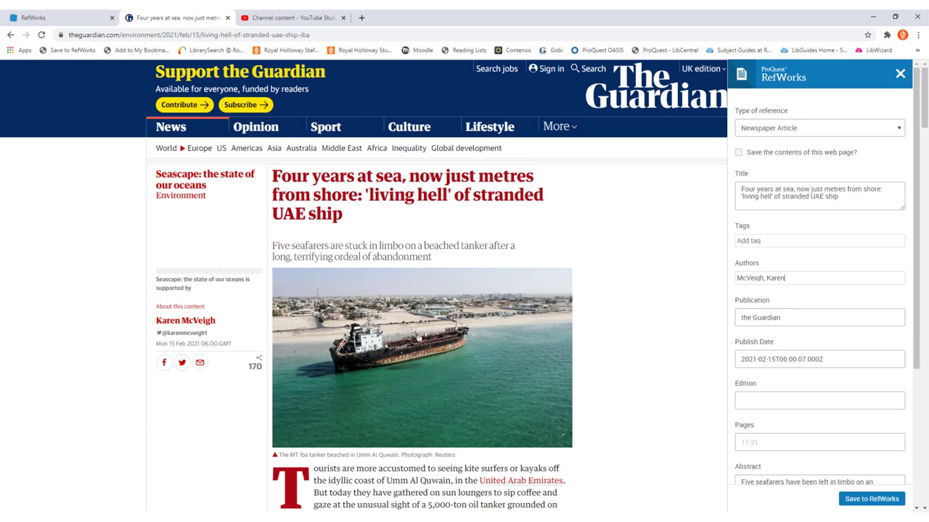
Capitalise the publication as The Guardian and trim the publish date to 2021-02-15
left_click(740, 321)
key("Delete")
type("T")
key("Caps_Lock")
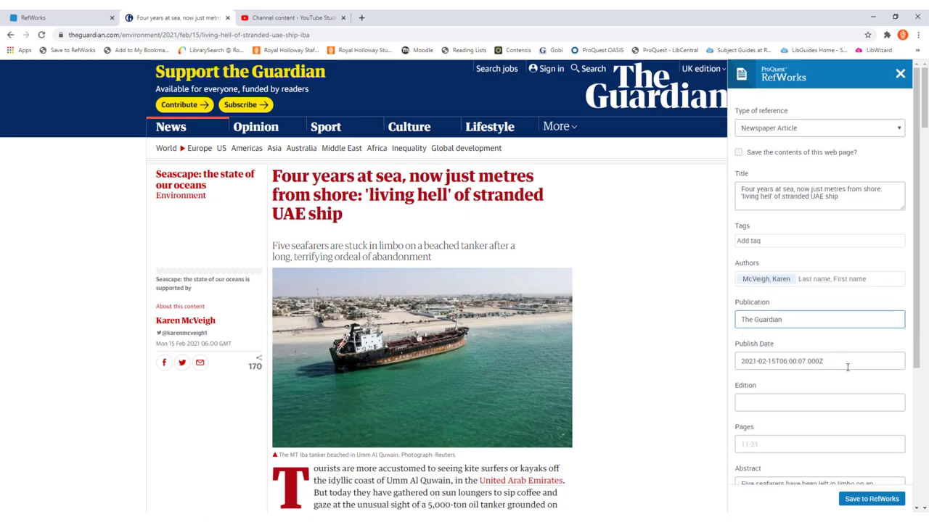
left_click(849, 362)
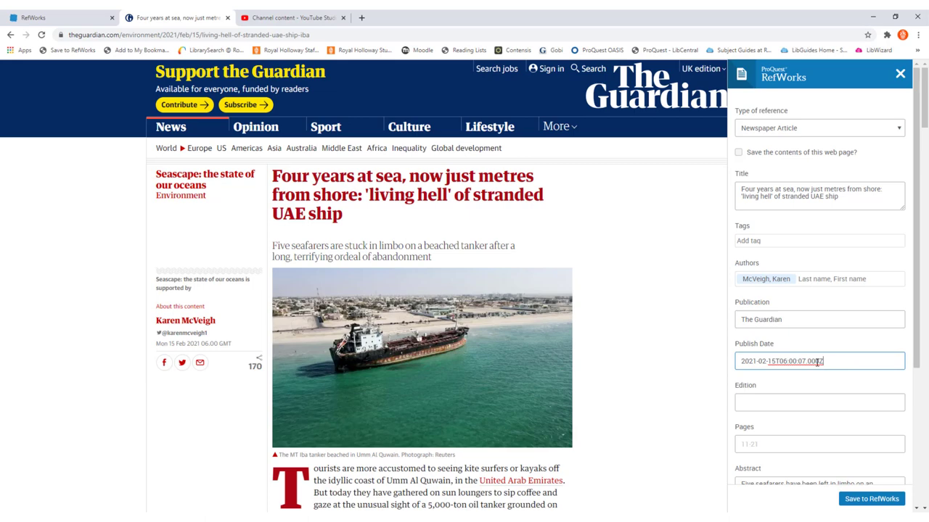
left_click_drag(817, 361, 774, 360)
key("BackSpace")
scroll(798, 384, "down", 3)
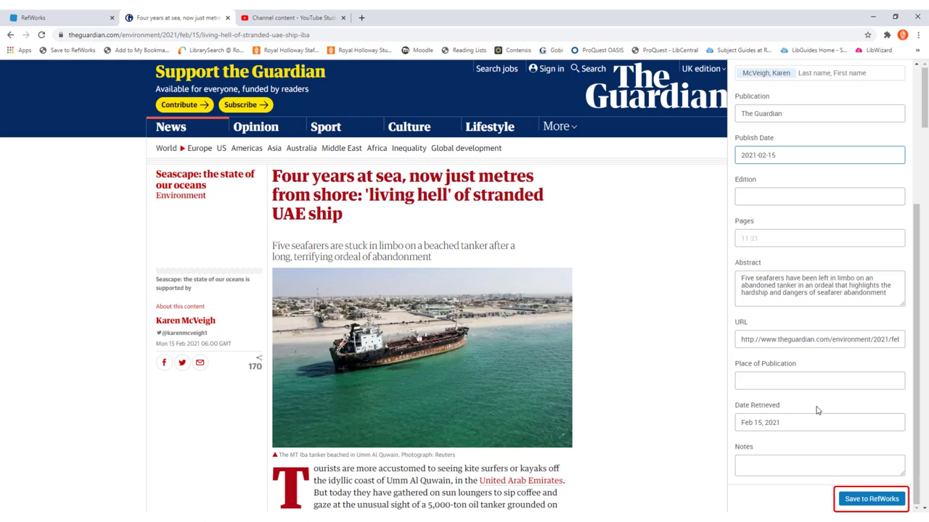
Import the Guardian newspaper reference into the Dinosaurs essay folder
left_click(871, 499)
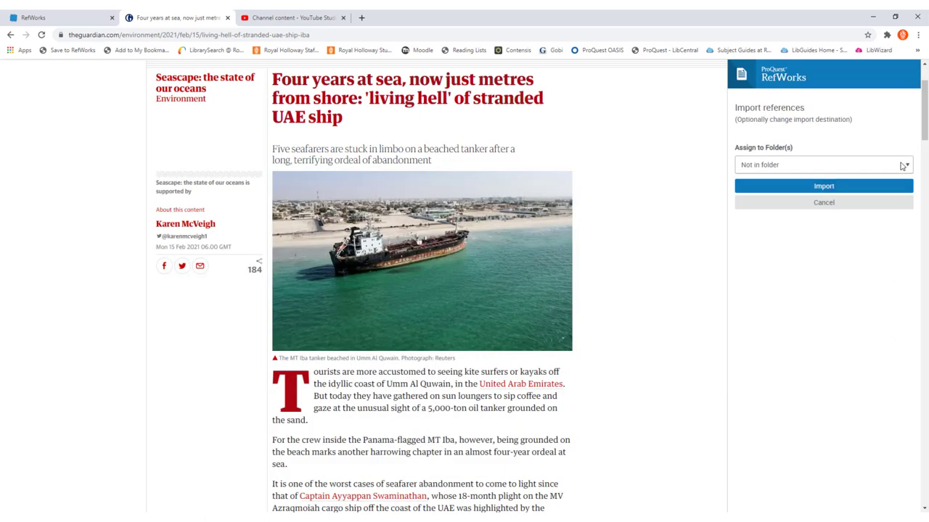
left_click(903, 165)
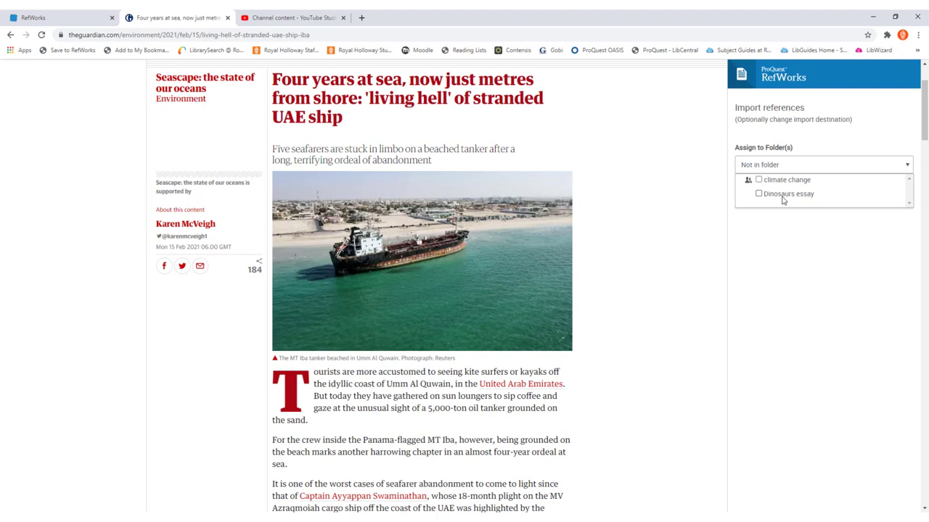
left_click(783, 197)
left_click(806, 263)
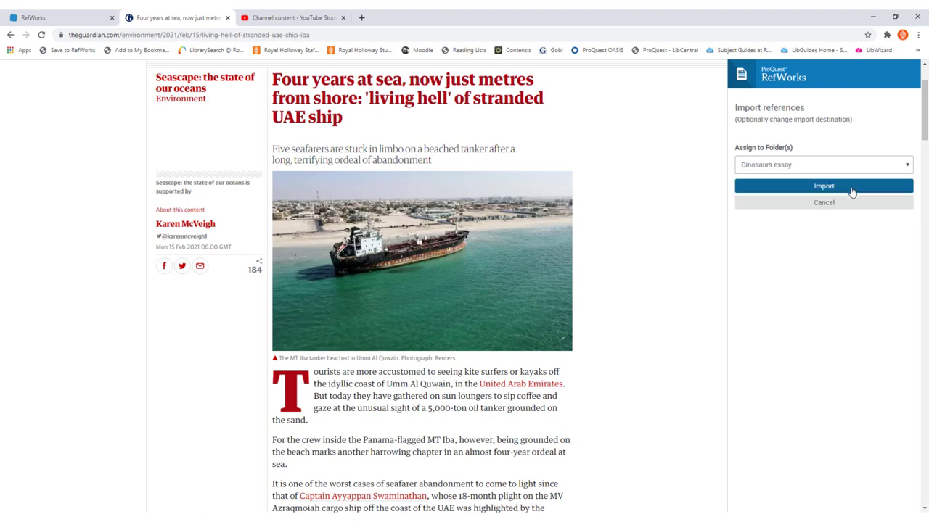
left_click(853, 190)
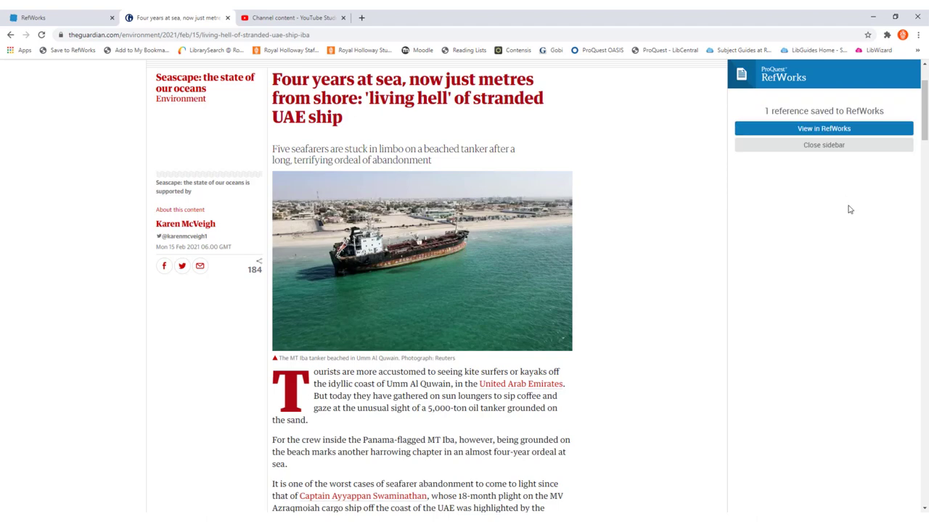
Return to the RefWorks library and reload it to show the new Guardian reference
left_click(846, 130)
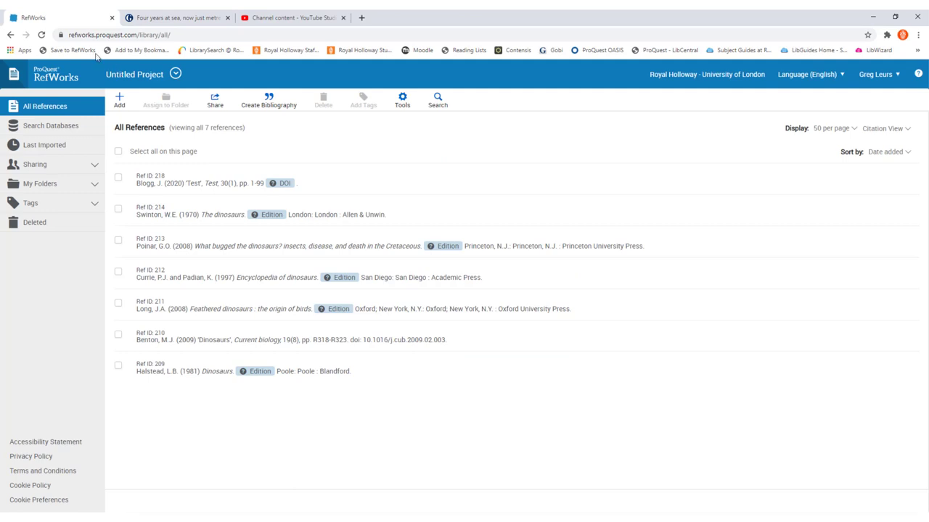
left_click(43, 35)
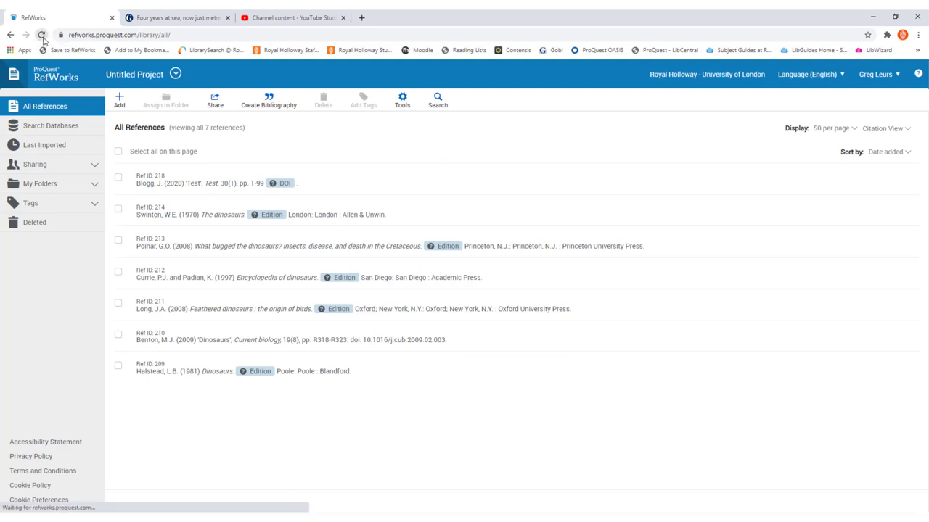